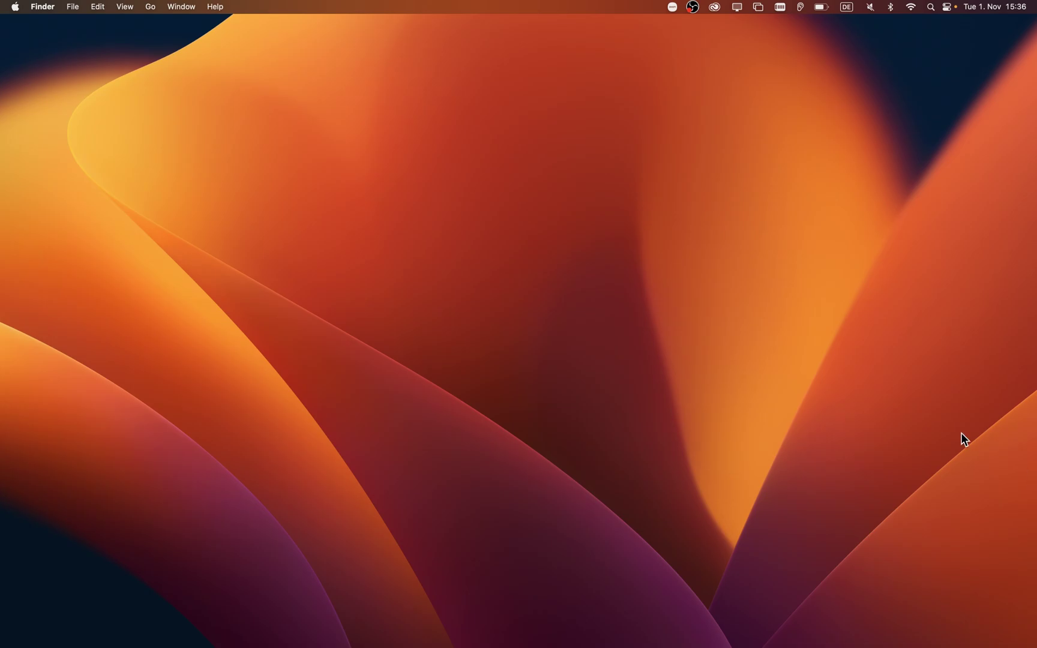
Open the Download Center from the Zoom website's resources and download the Zoom Desktop Client installer
mouse_move(283, 640)
click(358, 640)
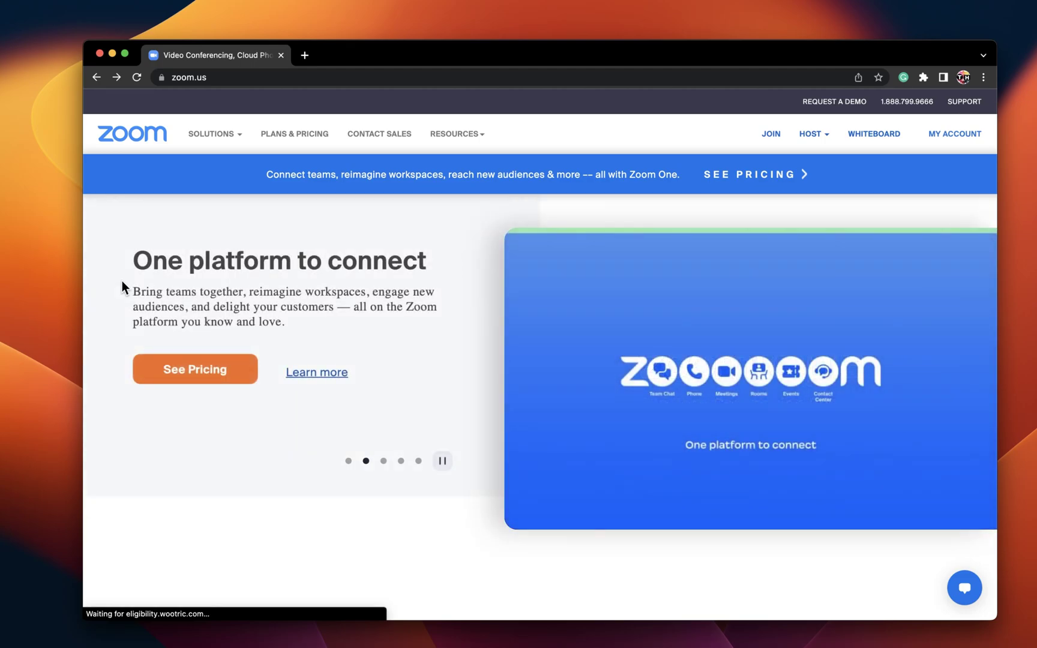
click(459, 136)
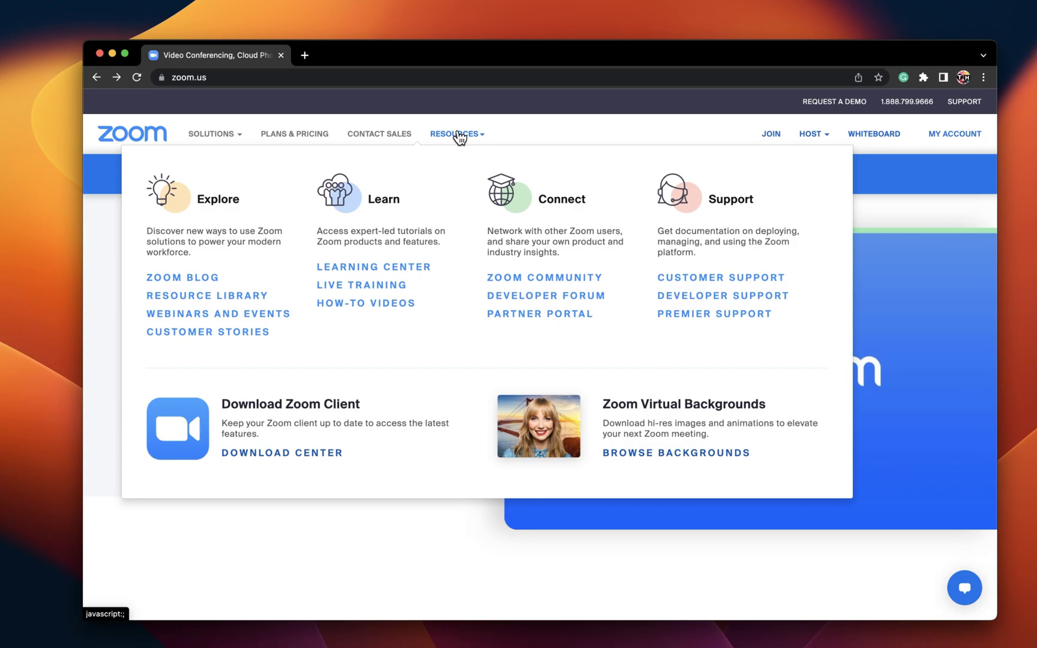
click(290, 457)
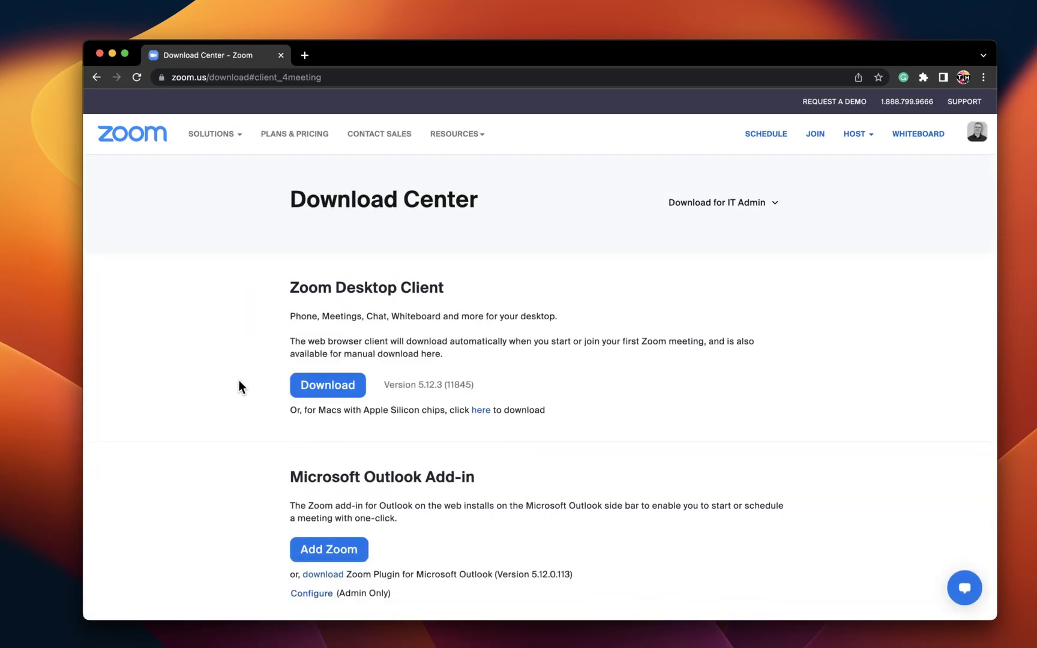
click(306, 297)
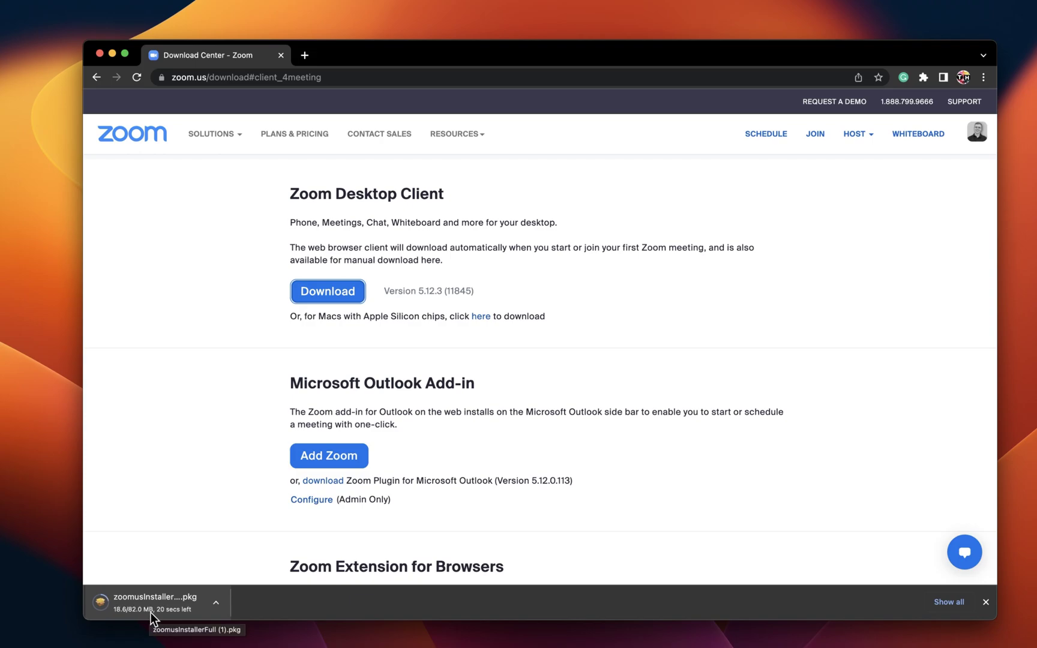
Show the download in Finder and run zoomusInstallerFull.pkg up to the Installation Type page
click(216, 605)
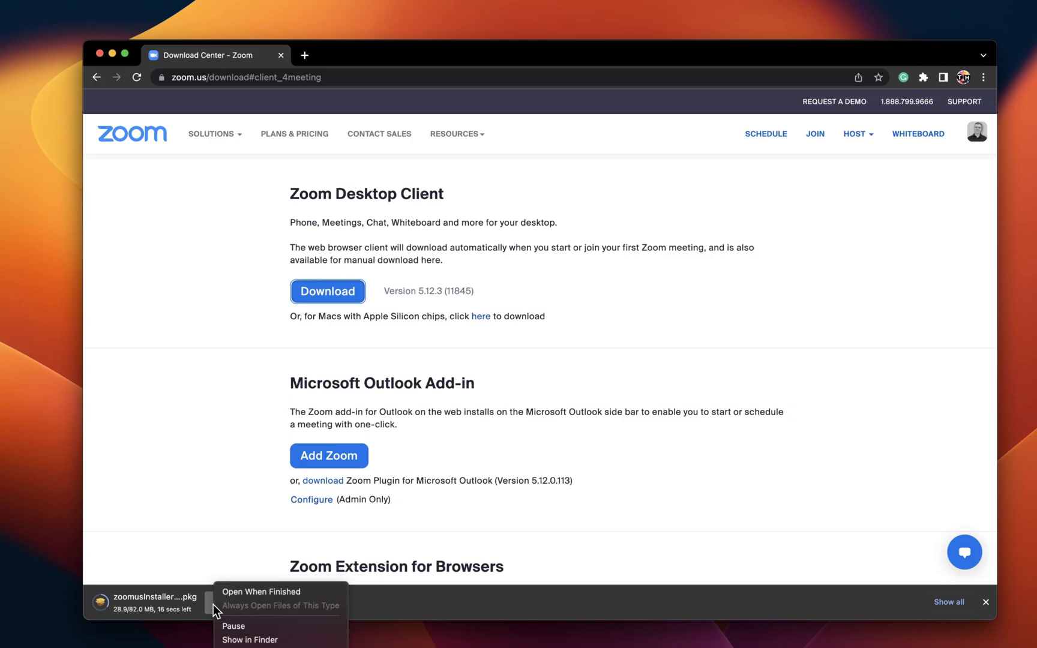
click(274, 640)
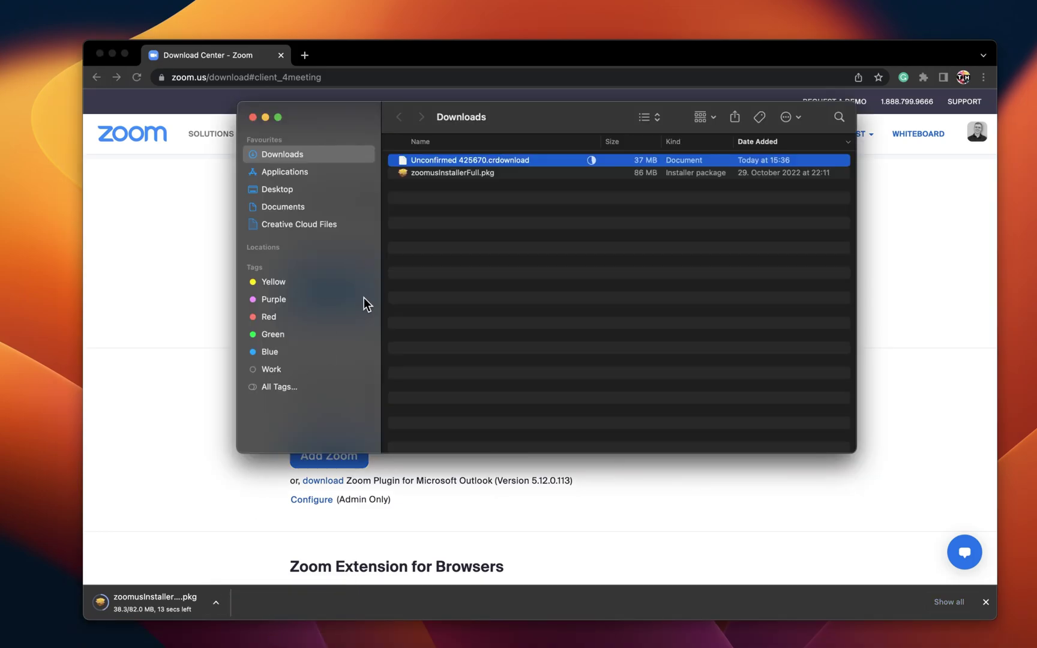
double_click(463, 174)
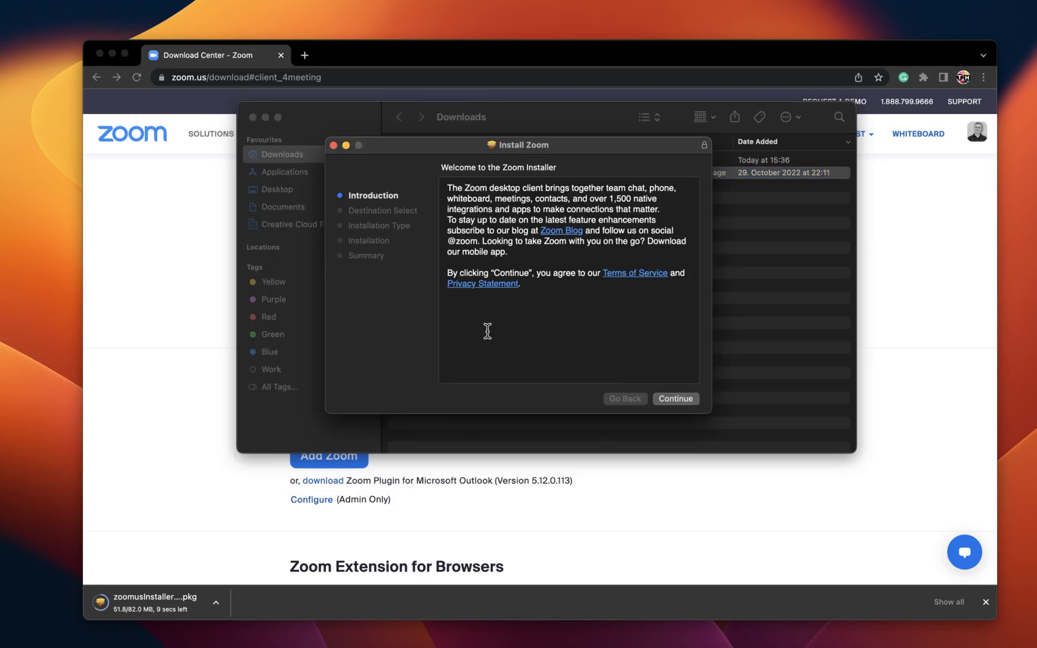
click(660, 400)
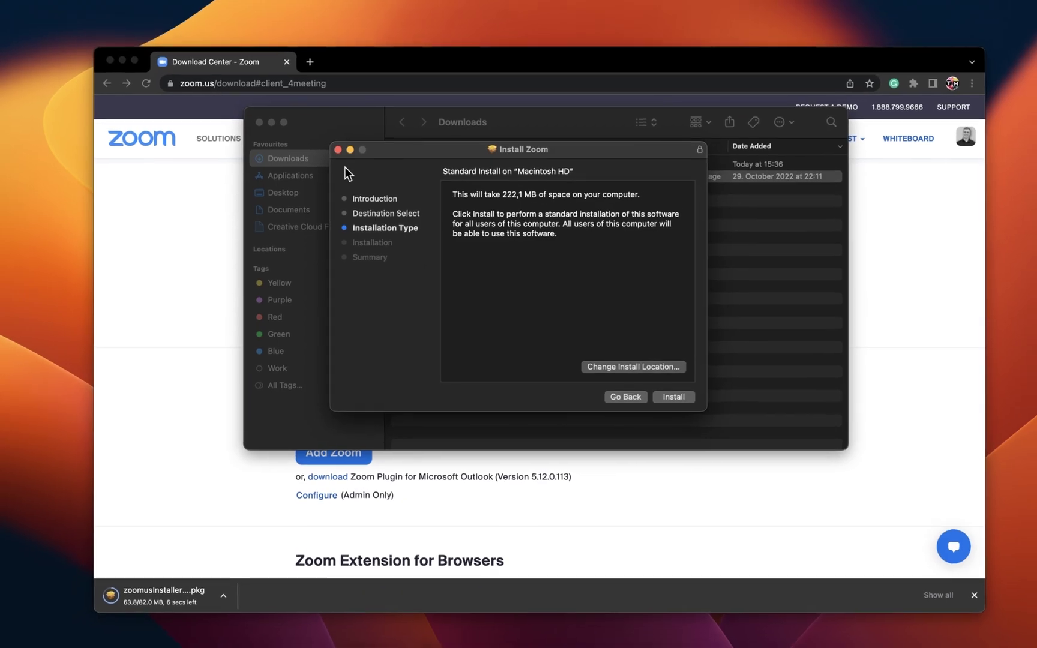
Close the Zoom installer and the Downloads window, and minimise the browser window
click(338, 150)
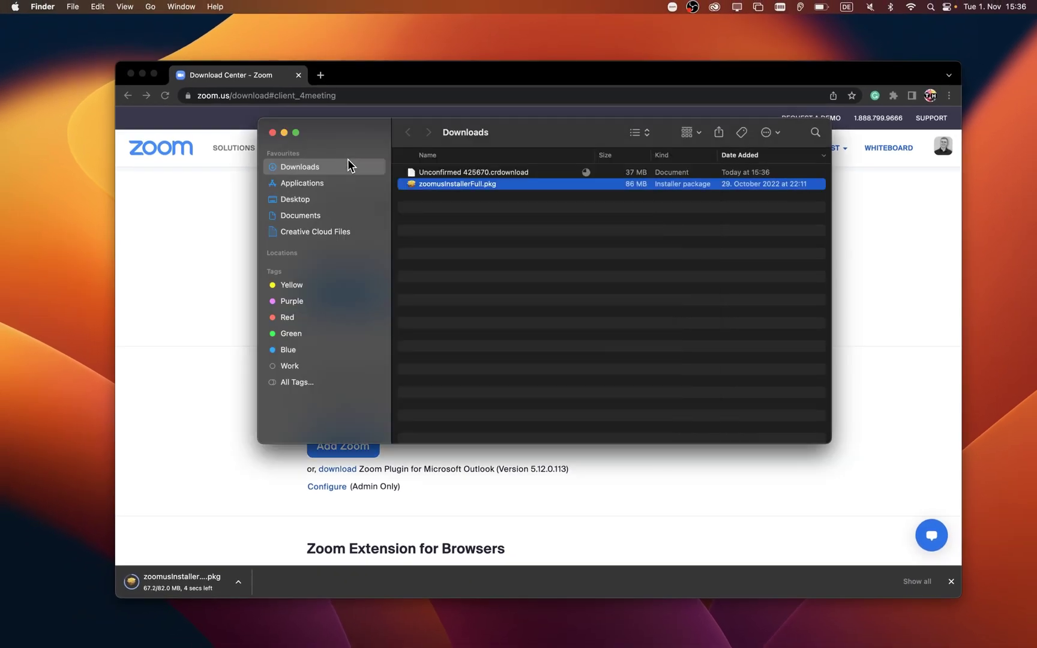
click(272, 132)
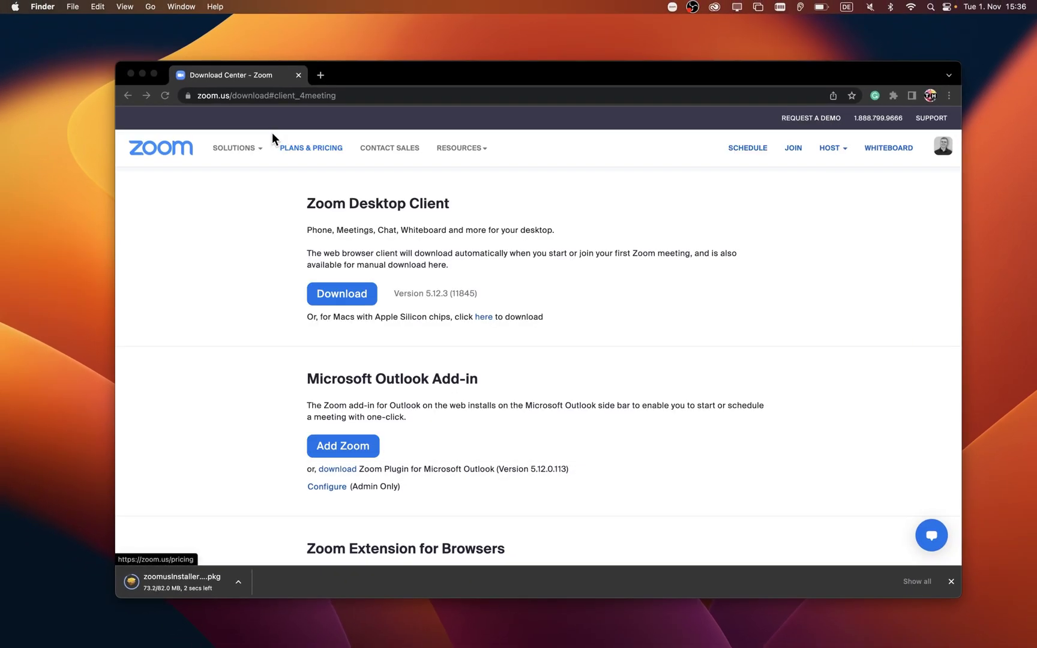
click(143, 73)
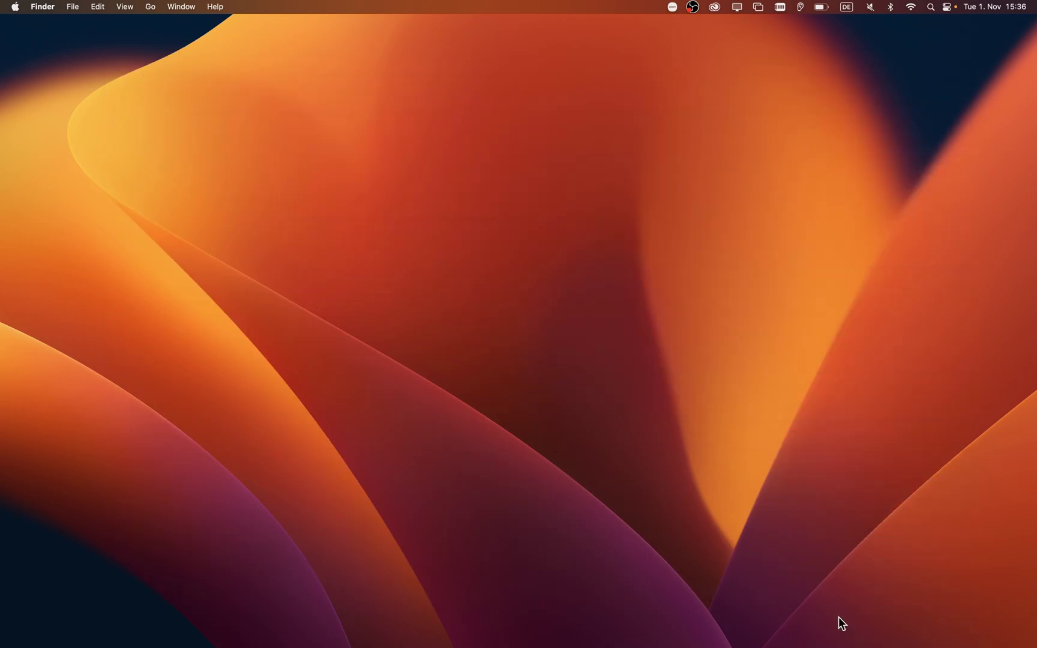
Switch to the Zoom desktop app, open its settings and minimise the main Zoom window
mouse_move(847, 646)
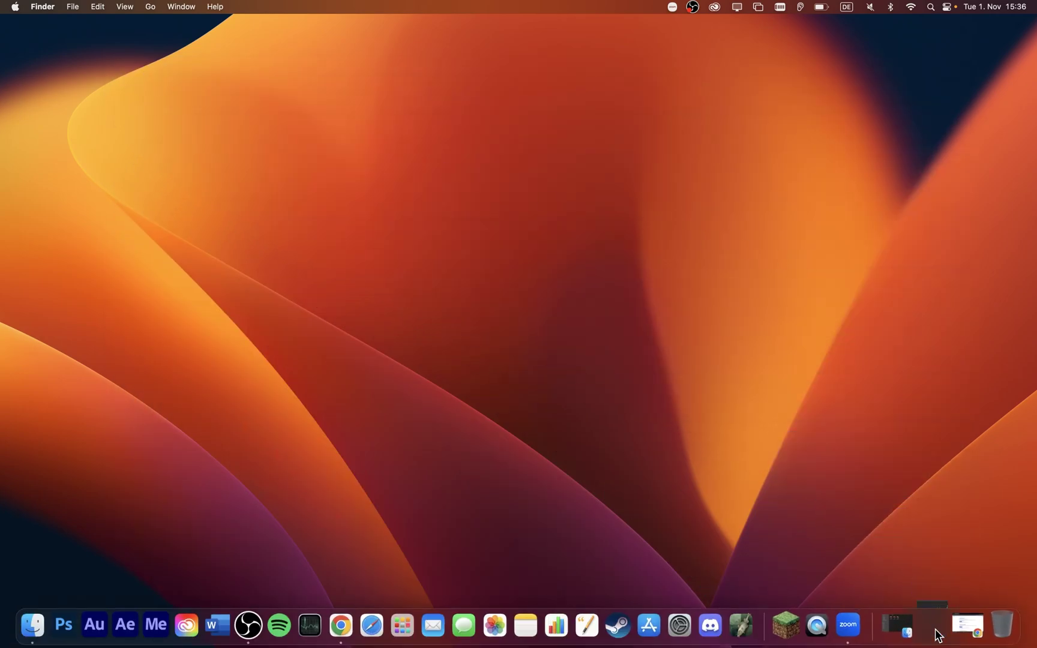
click(937, 630)
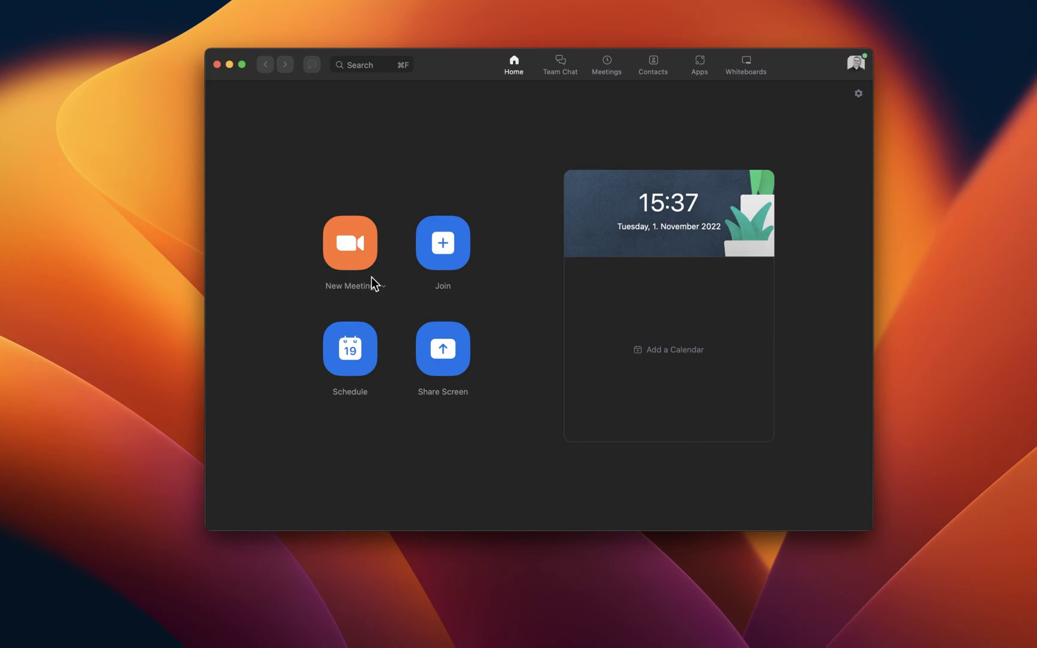
click(859, 94)
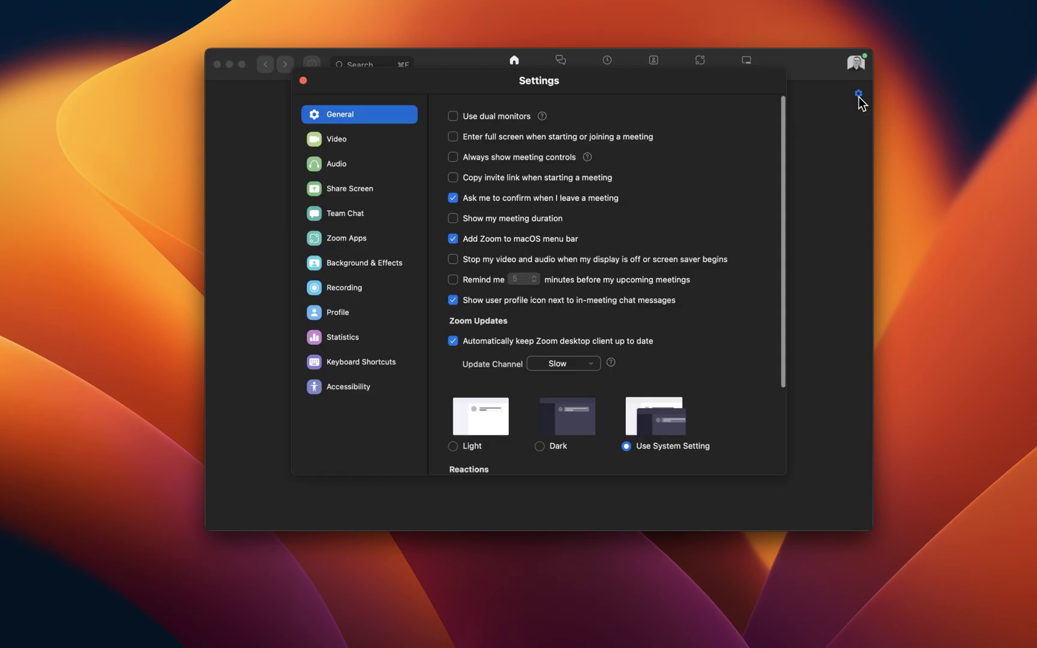
click(228, 66)
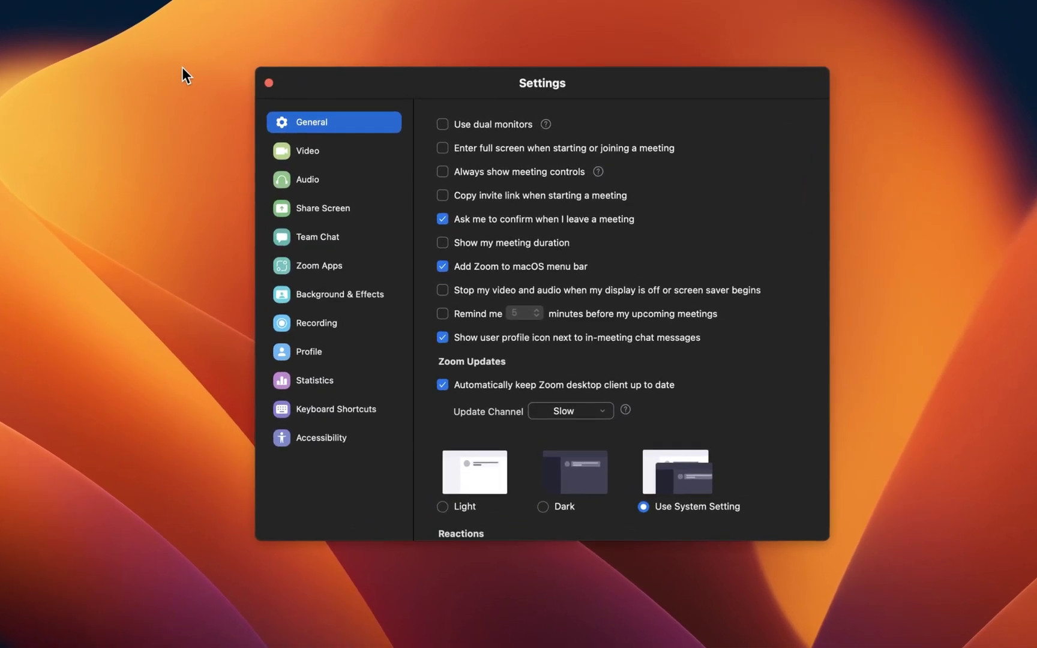
In the Video settings, select FaceTime HD Camera (Built-in) as the camera and try the HD option
click(304, 150)
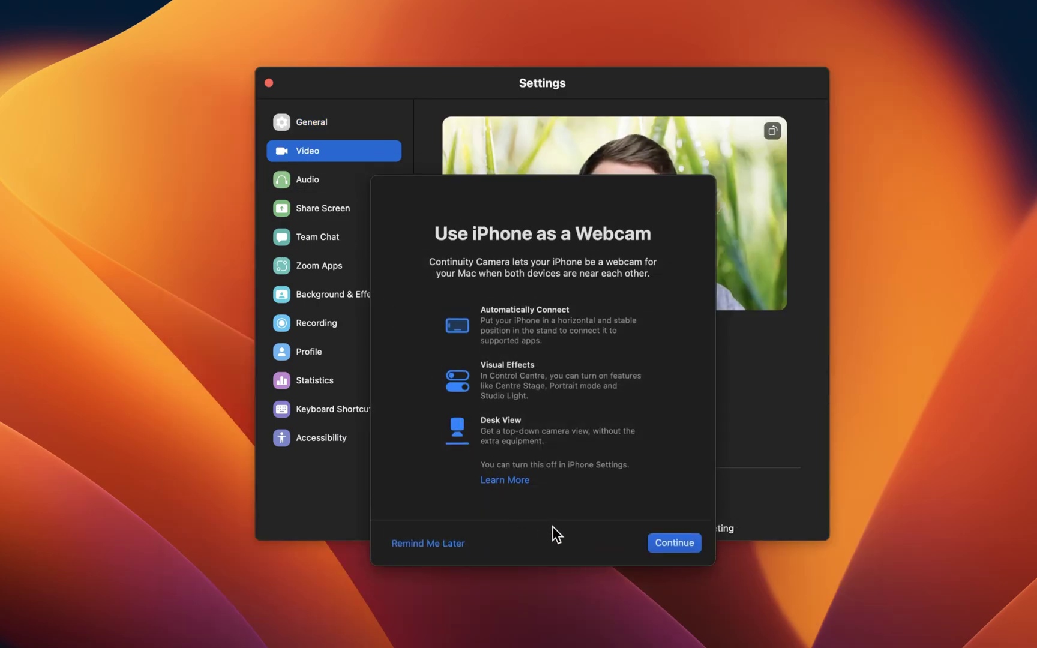
click(654, 545)
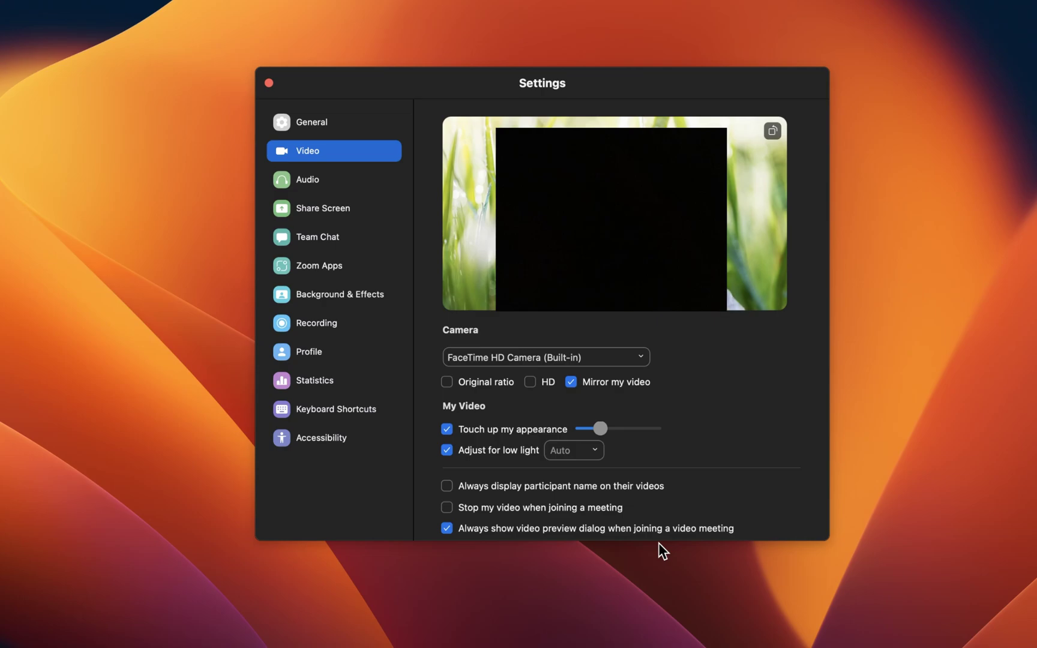
scroll(675, 355, down, 5)
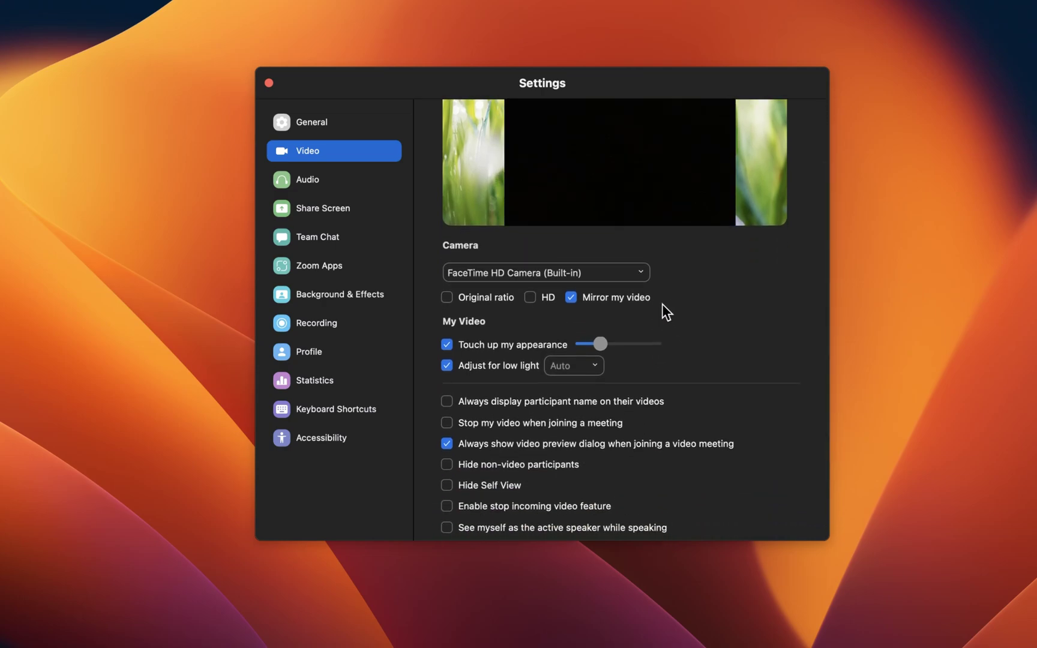
click(640, 274)
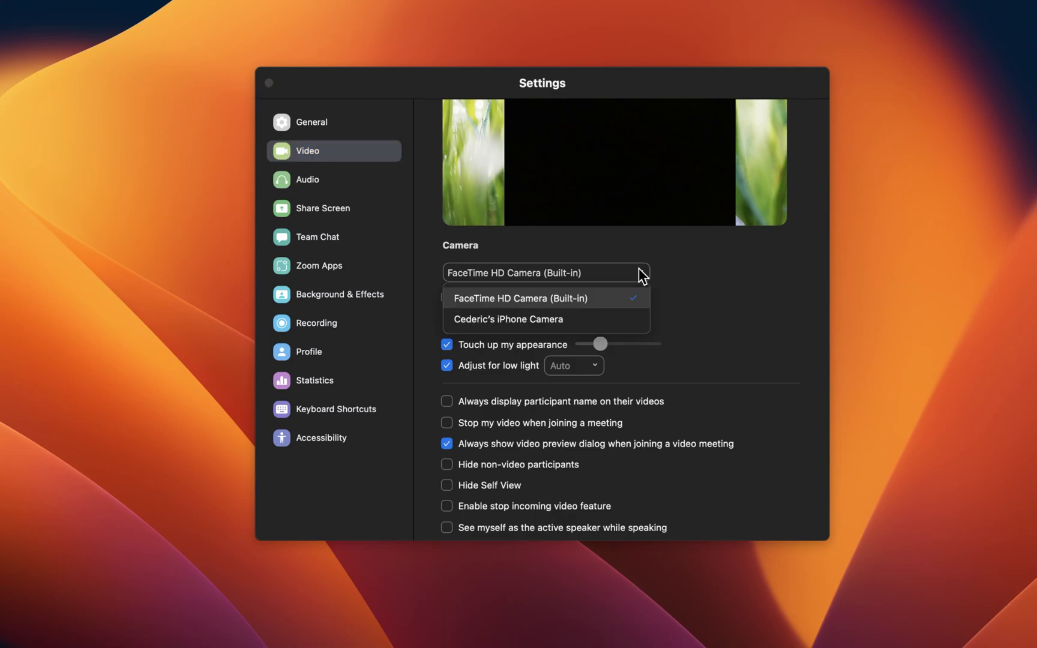
click(621, 293)
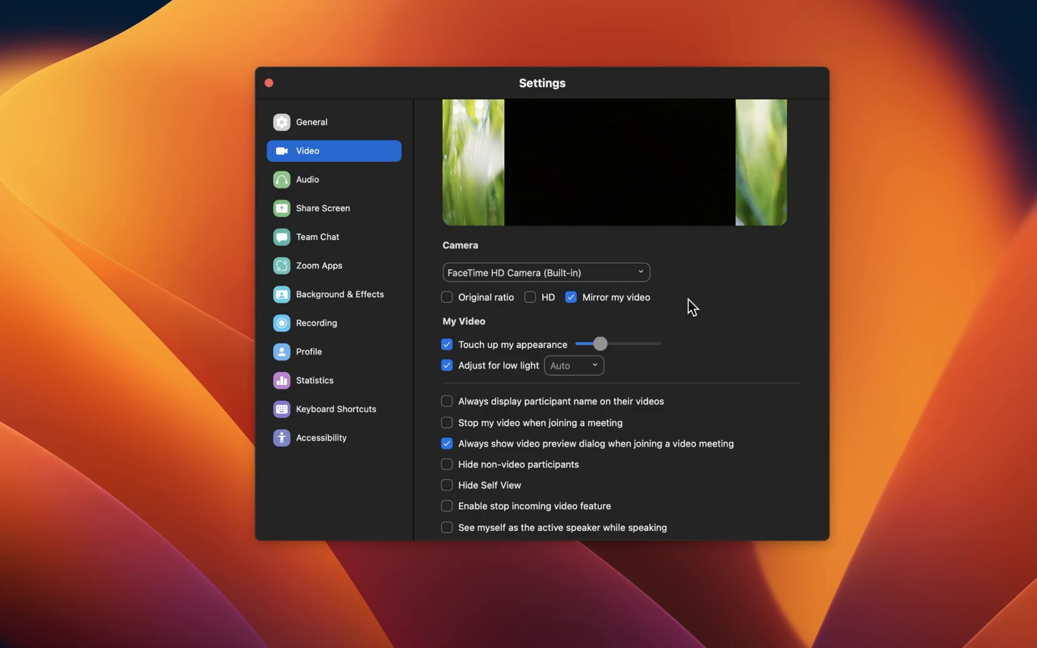
click(532, 299)
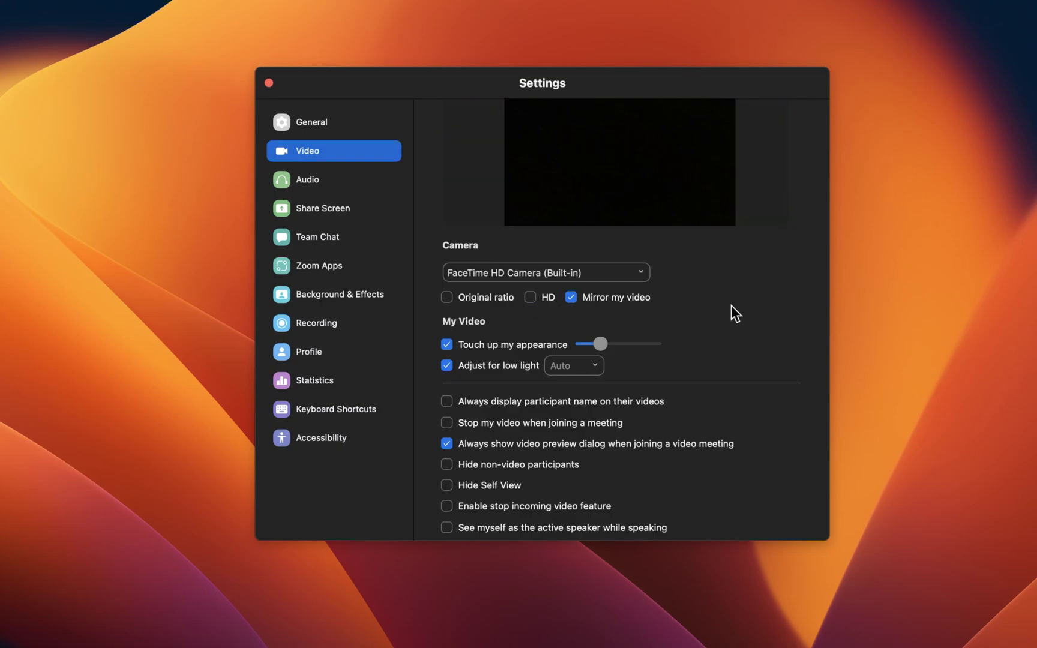
Try a slightly lower strength for Touch up my appearance, and turn that option off
scroll(731, 306, down, 3)
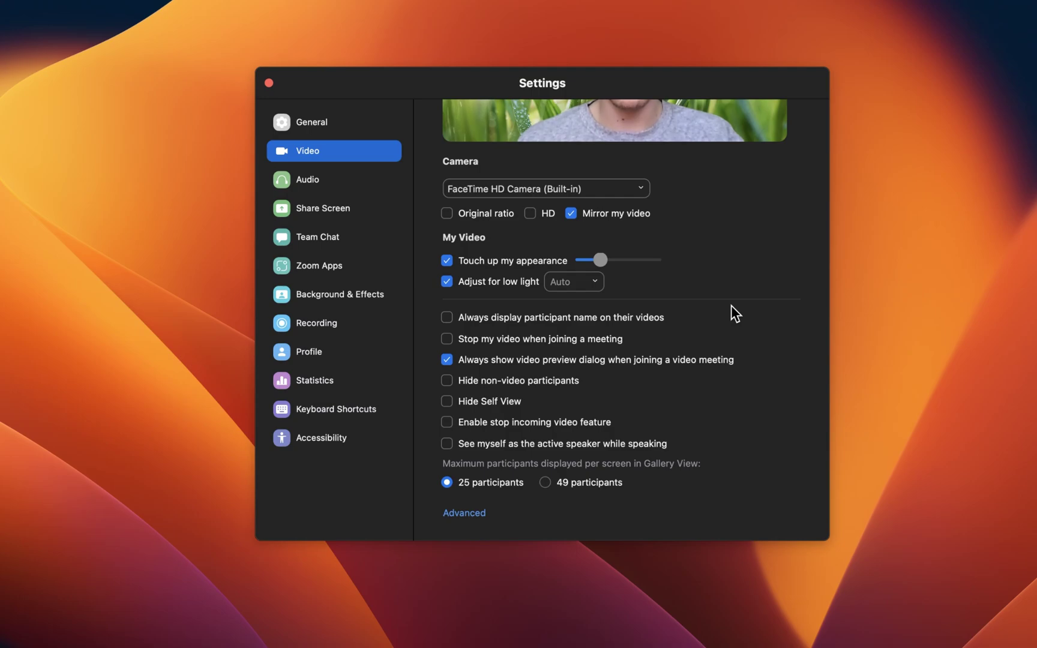
click(449, 260)
click(448, 260)
mouse_move(602, 261)
mouse_down()
mouse_move(640, 259)
mouse_move(599, 259)
mouse_up()
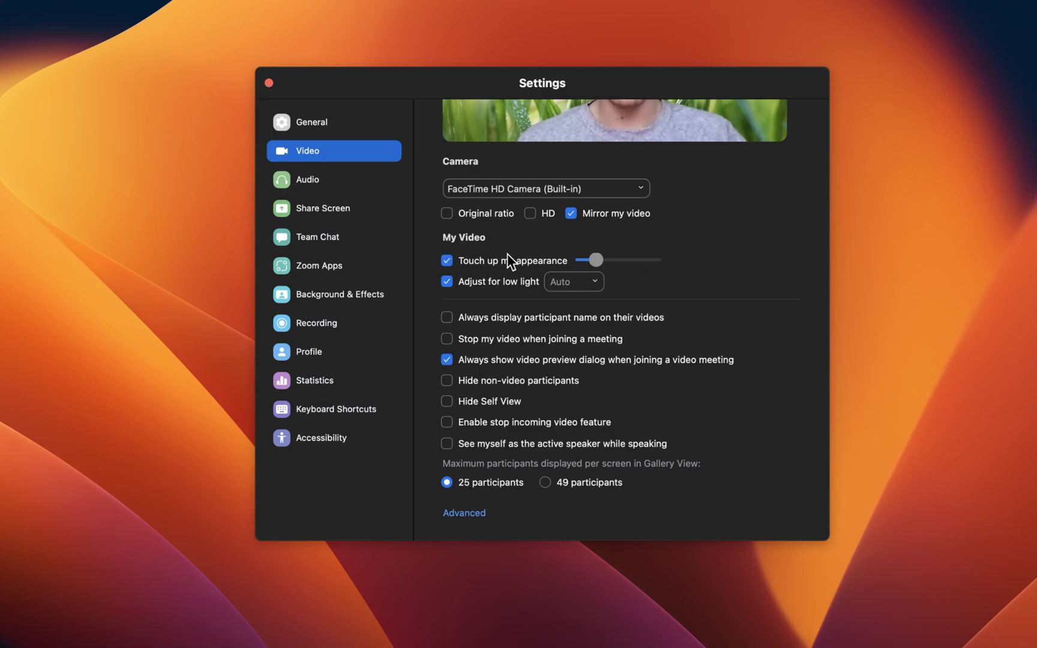
click(446, 259)
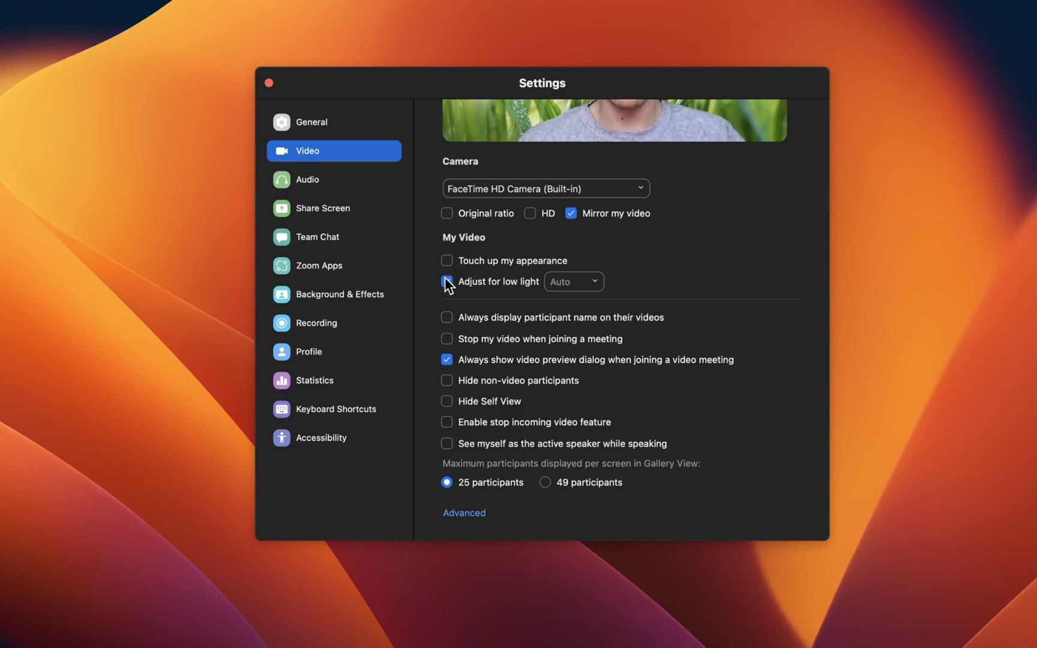
Try turning off Adjust for low light and displaying 49 participants per screen in Gallery View, restoring both settings
click(448, 282)
click(447, 282)
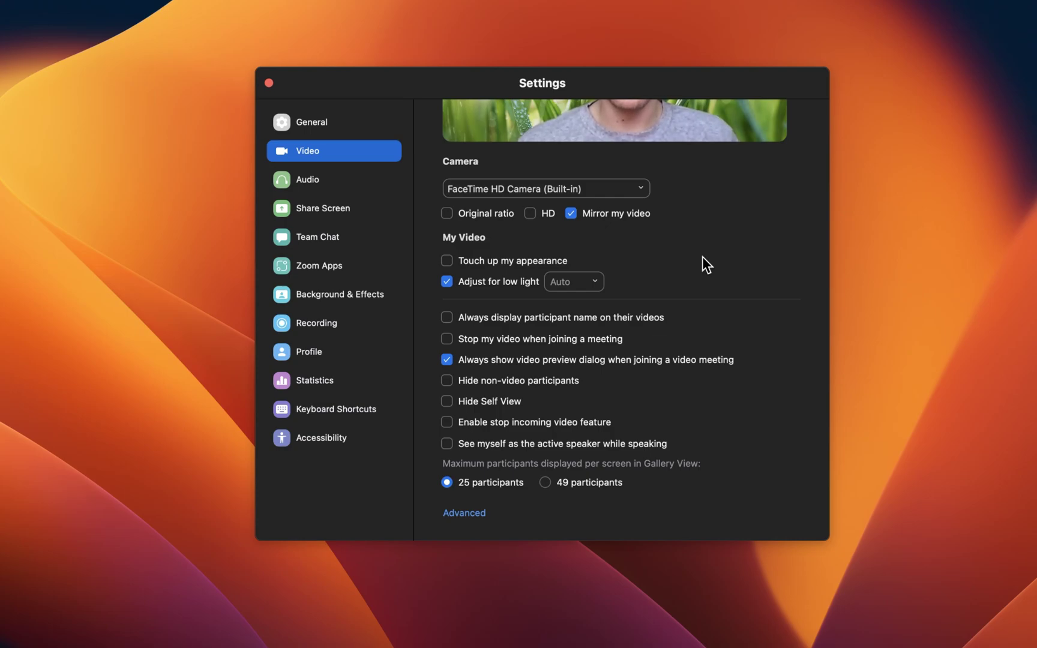
click(545, 483)
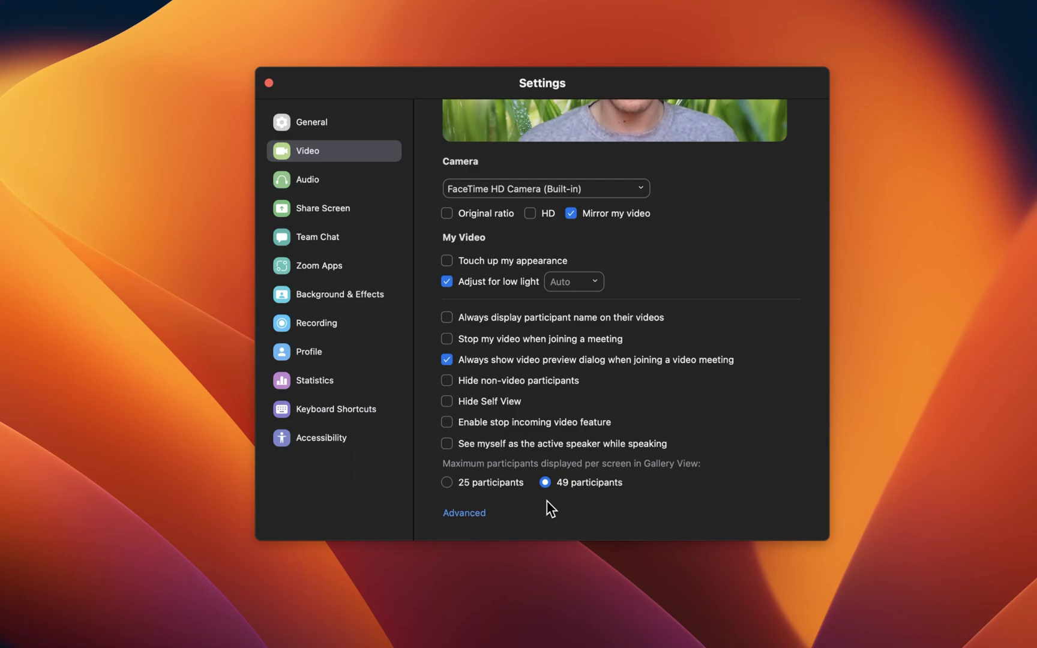
click(447, 482)
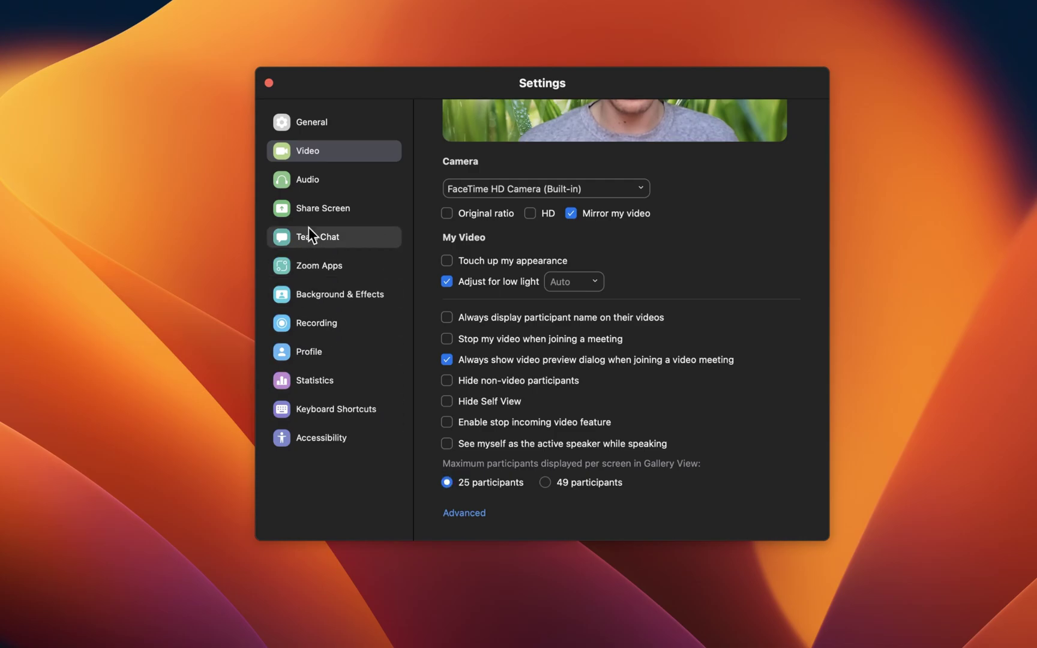
Open the Audio settings and review the available speaker and microphone devices
click(318, 182)
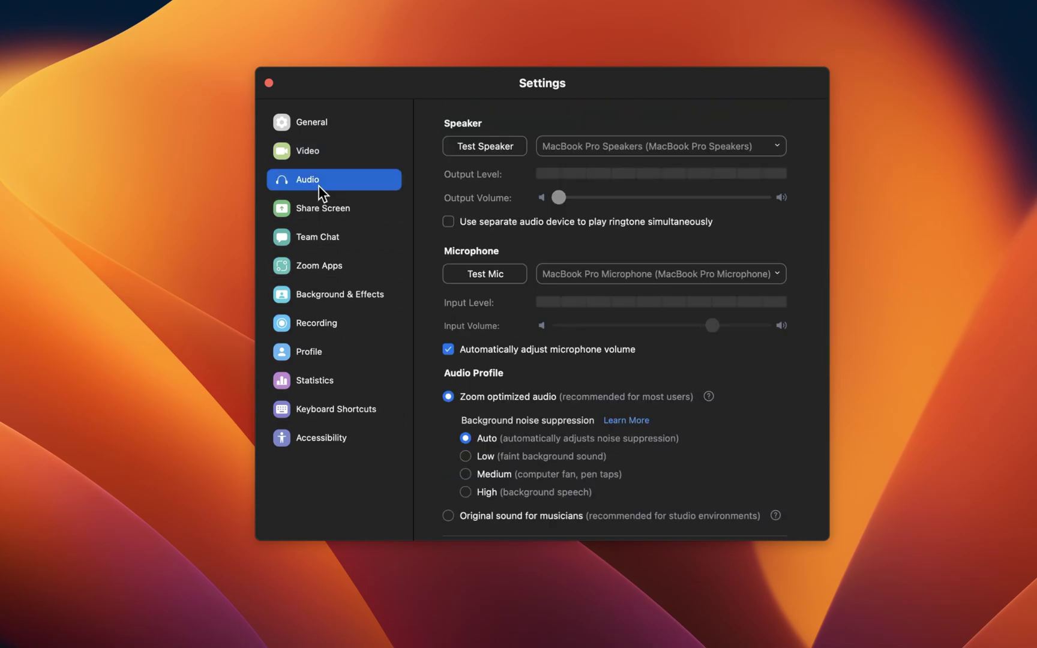
click(550, 149)
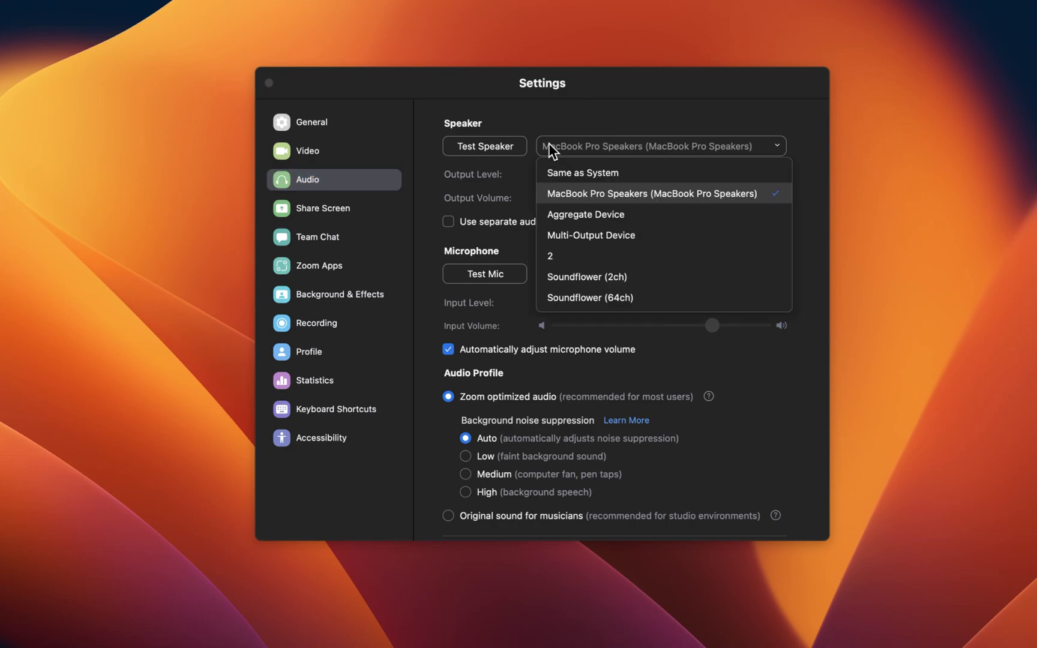
click(549, 145)
click(556, 271)
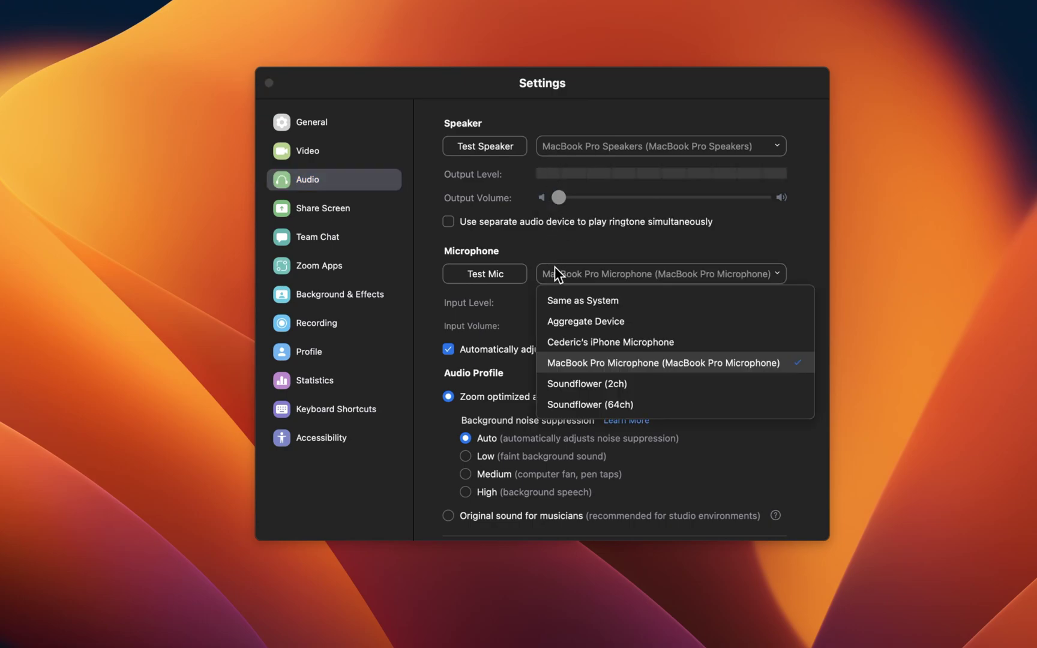
click(554, 270)
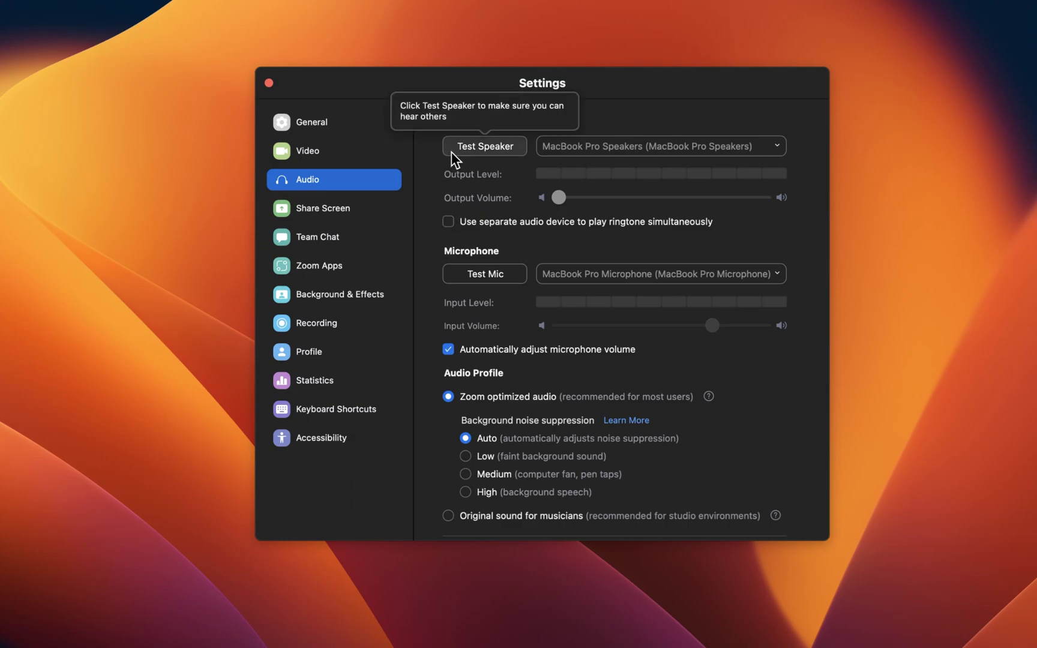
Try High background noise suppression in the audio profile and set it back to Auto
scroll(427, 172, down, 7)
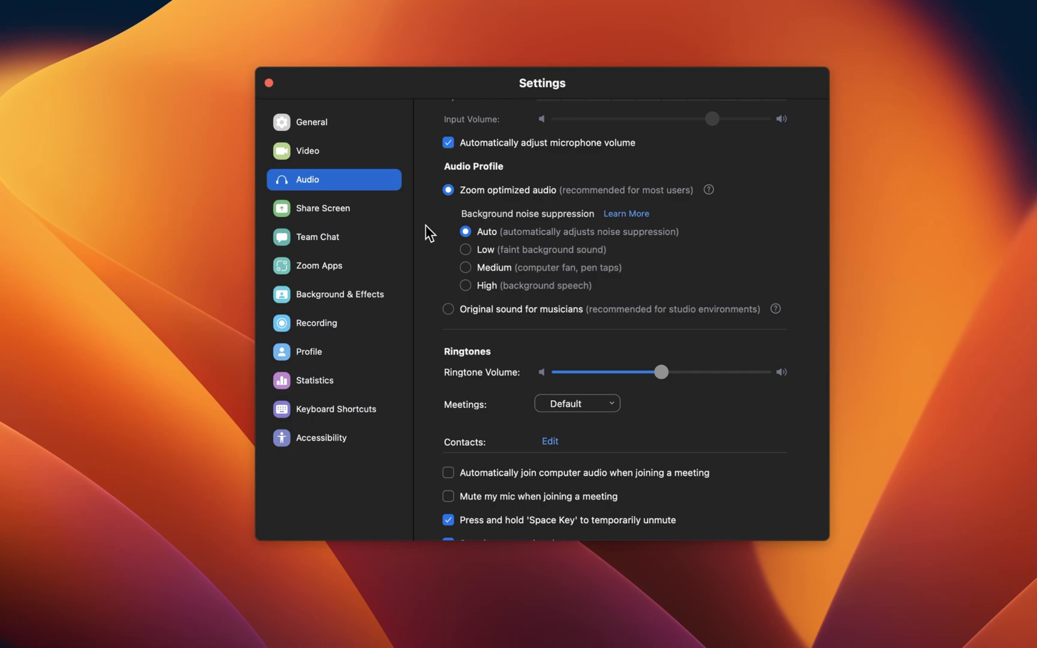
scroll(425, 227, down, 3)
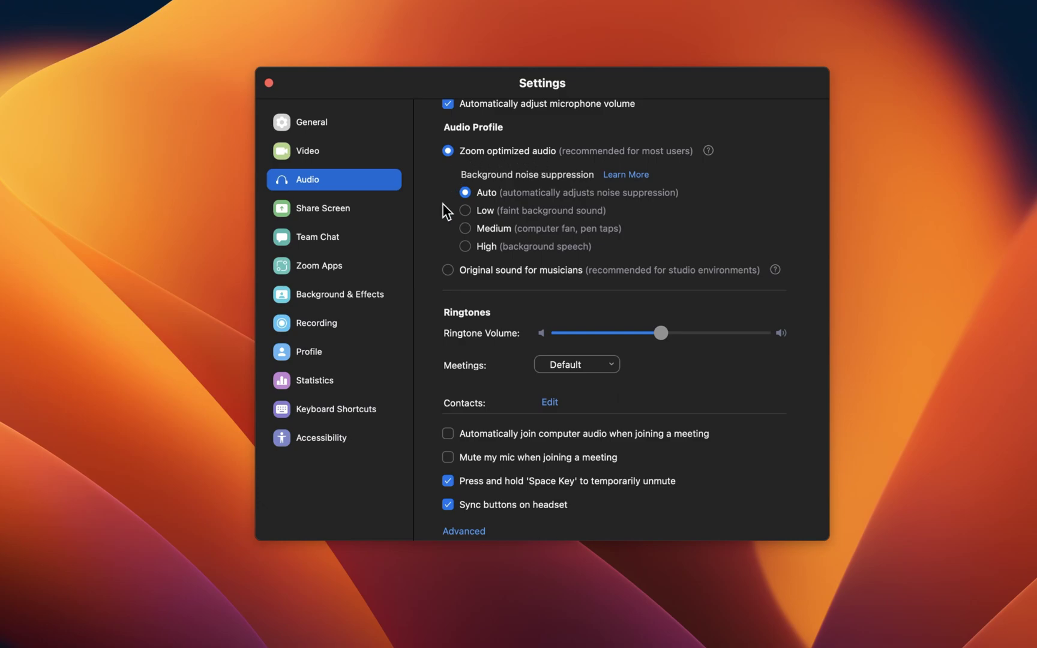
click(465, 246)
click(464, 193)
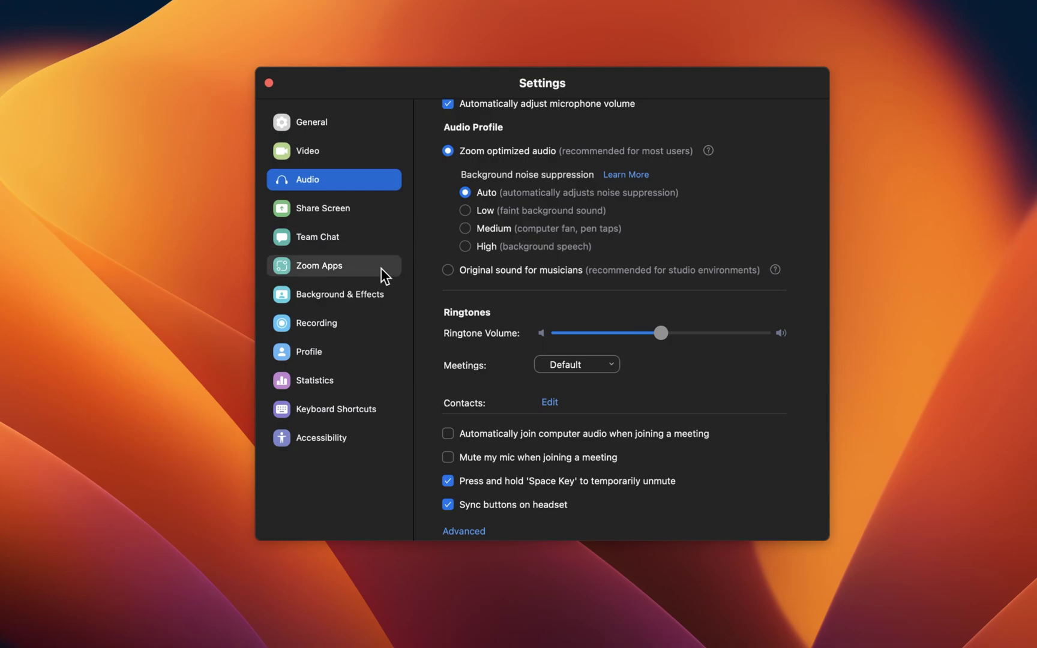
Try the Blur and northern lights virtual backgrounds, and set the Golden Gate Bridge image as the virtual background
click(360, 297)
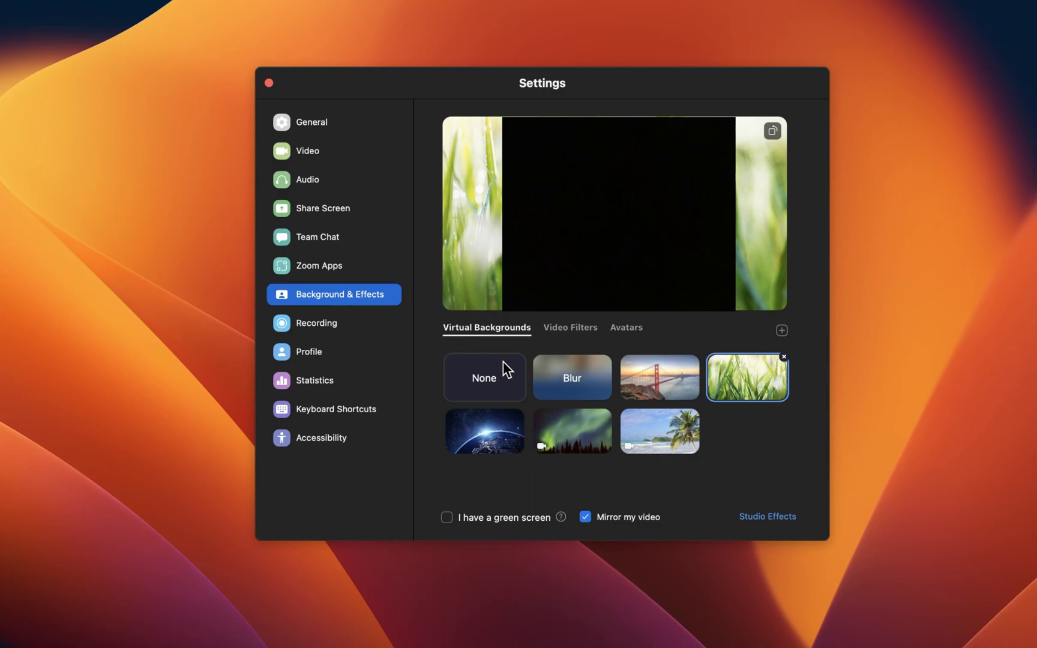
click(552, 372)
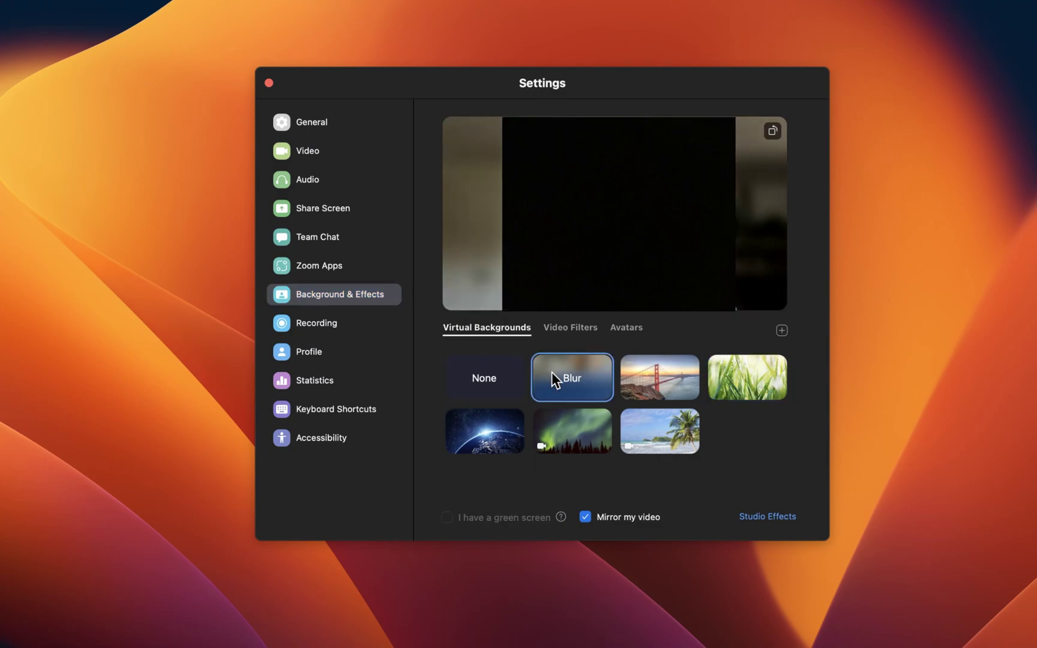
click(559, 434)
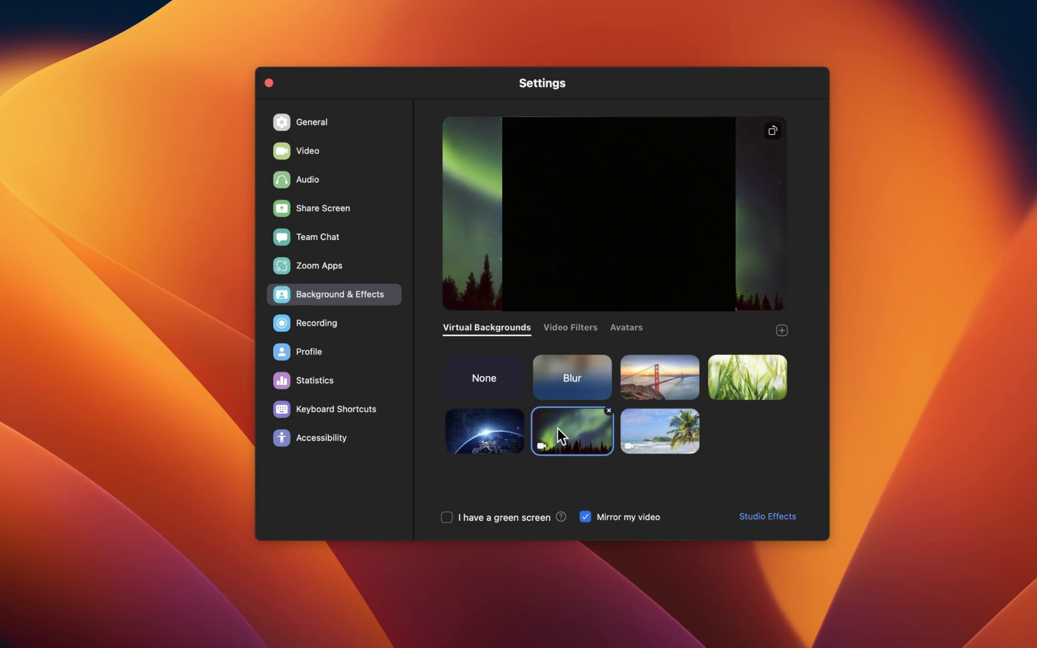
click(641, 379)
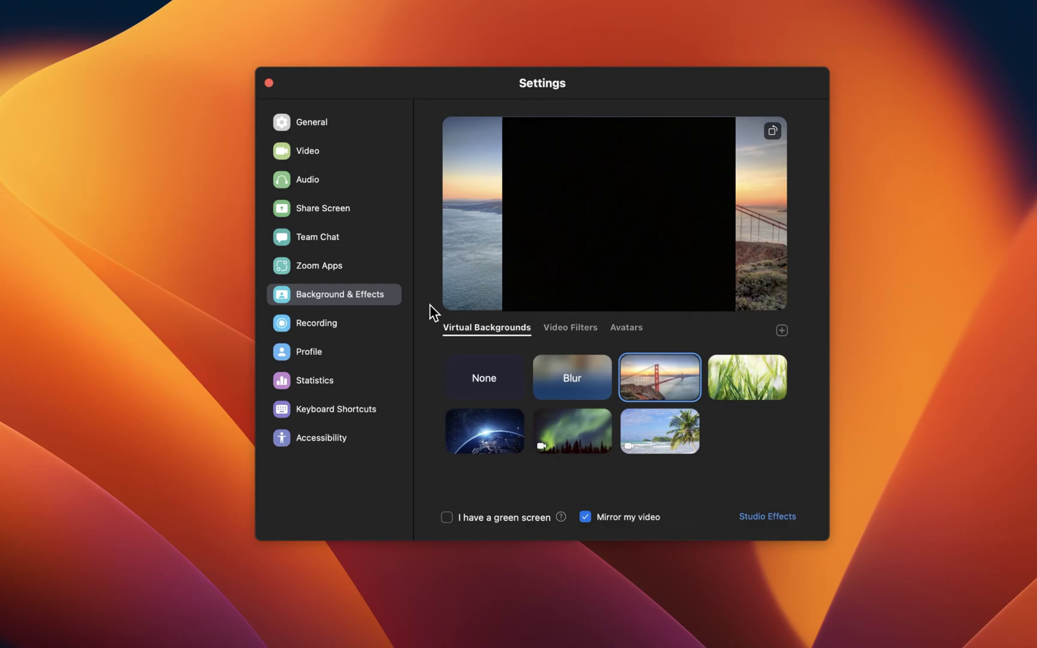
Review the Recording settings for the storage location and recording options, and close the Settings window
click(370, 323)
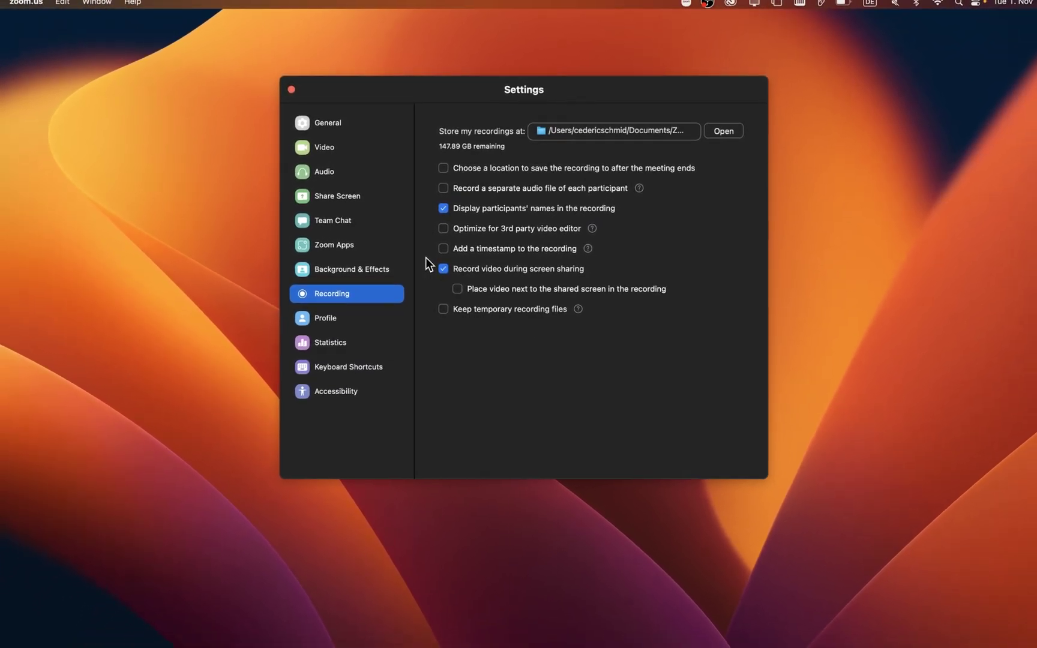
click(292, 90)
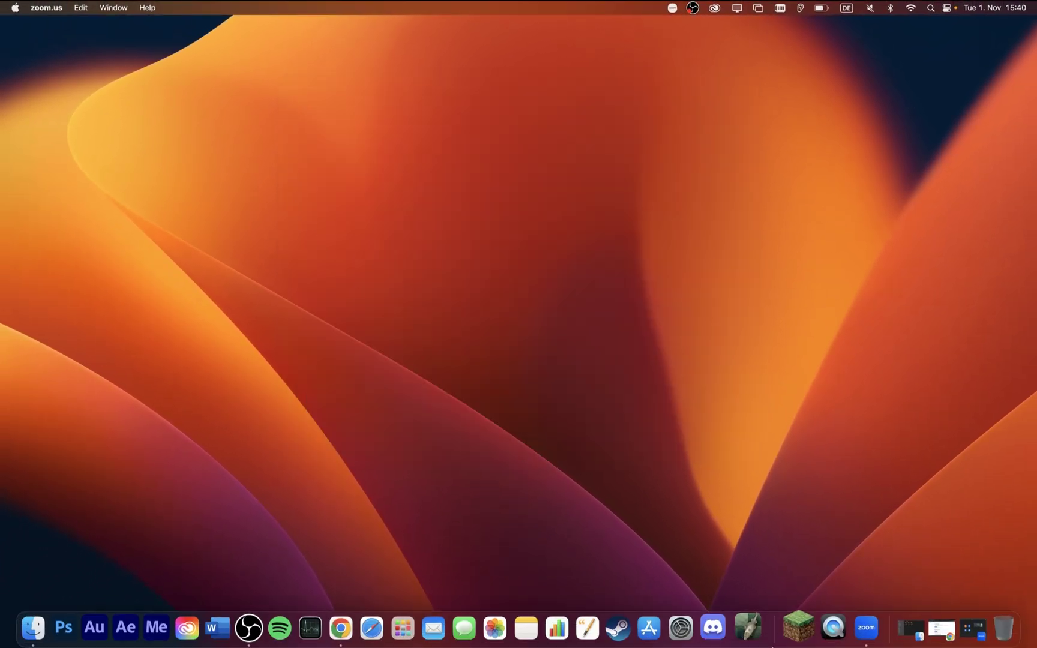
Restore the Zoom home window to view the form for joining a meeting, cancel the form and minimize the window
click(859, 624)
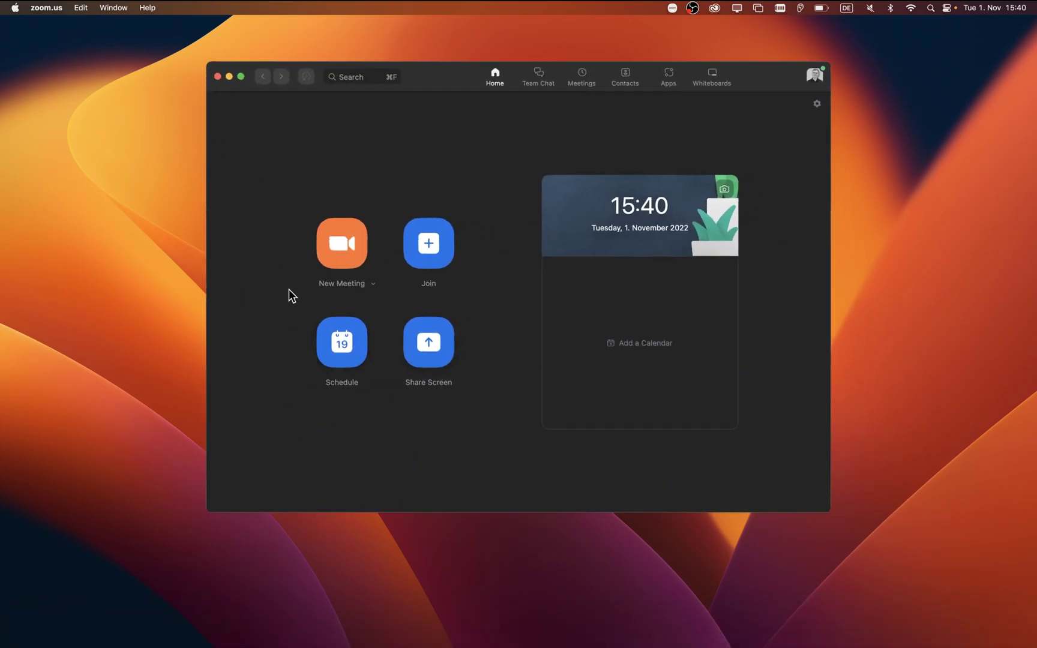
click(421, 259)
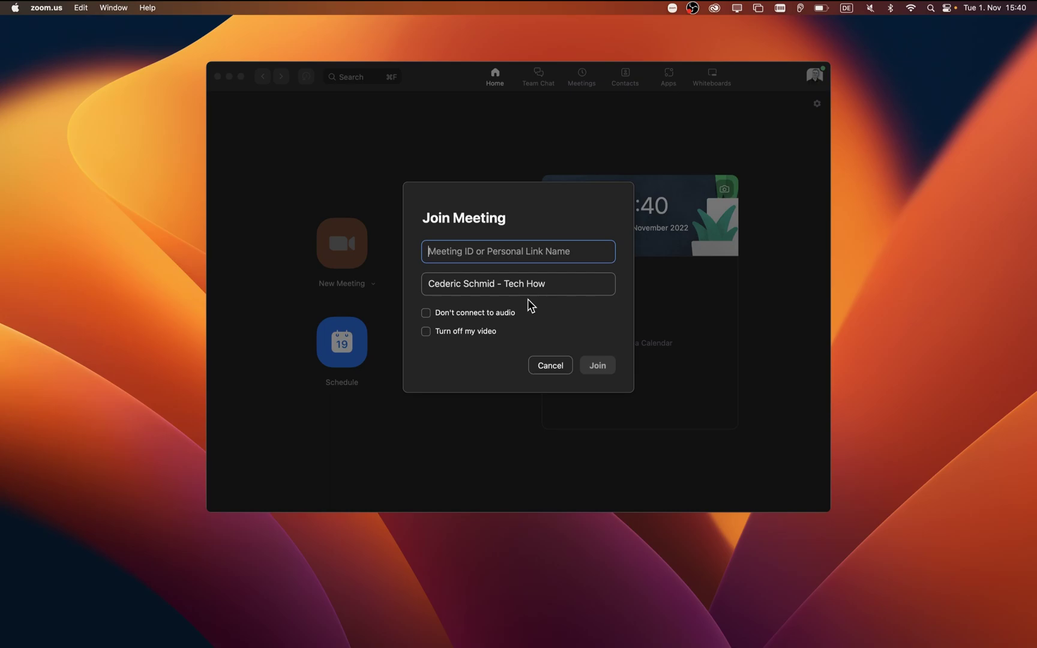
click(533, 363)
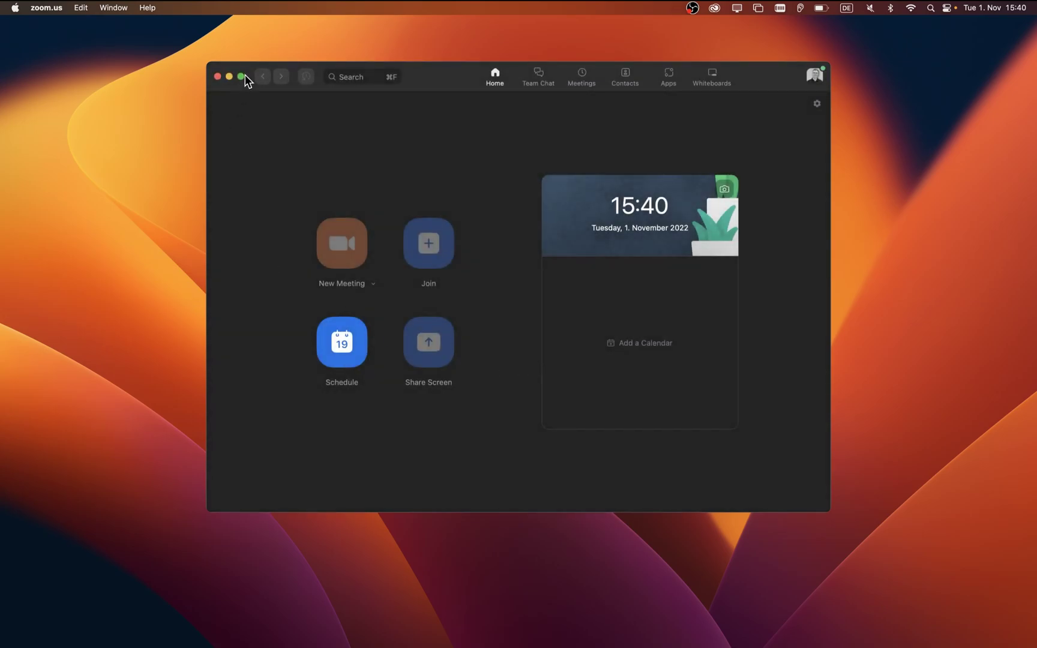
click(230, 78)
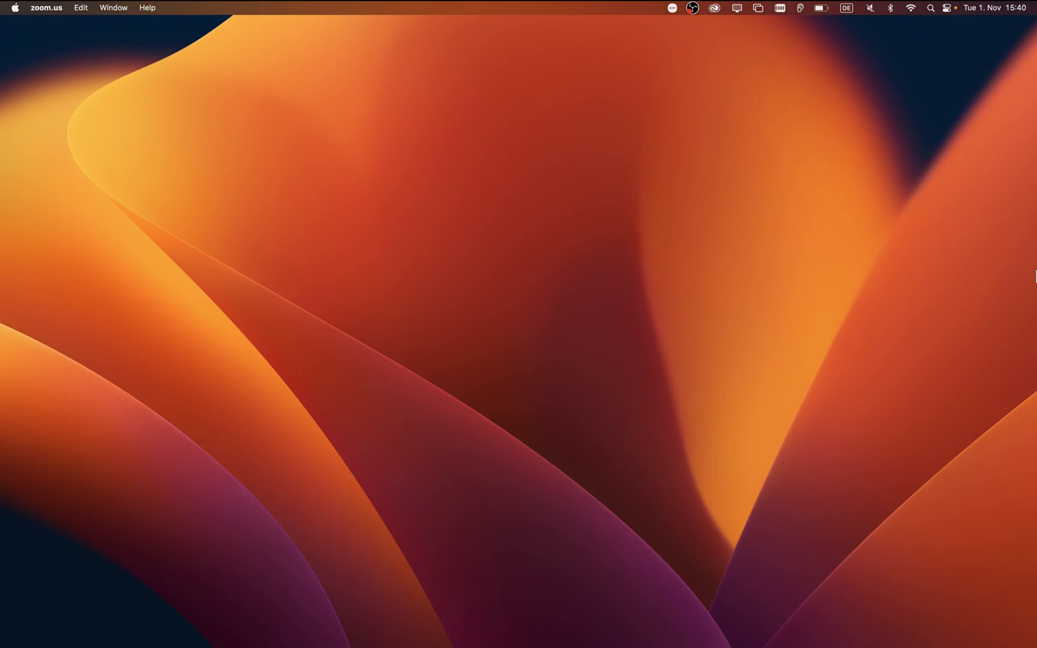